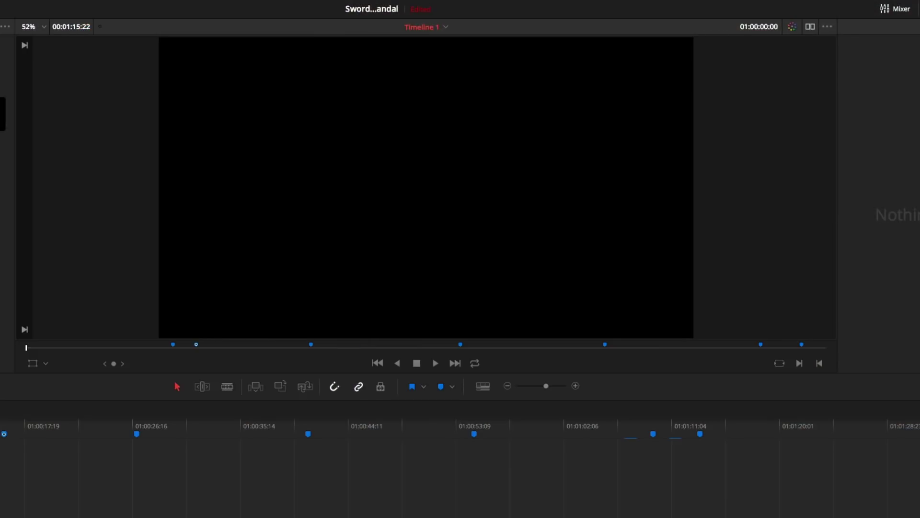
Step: Start playback of Timeline 1 in the viewer
key("space")
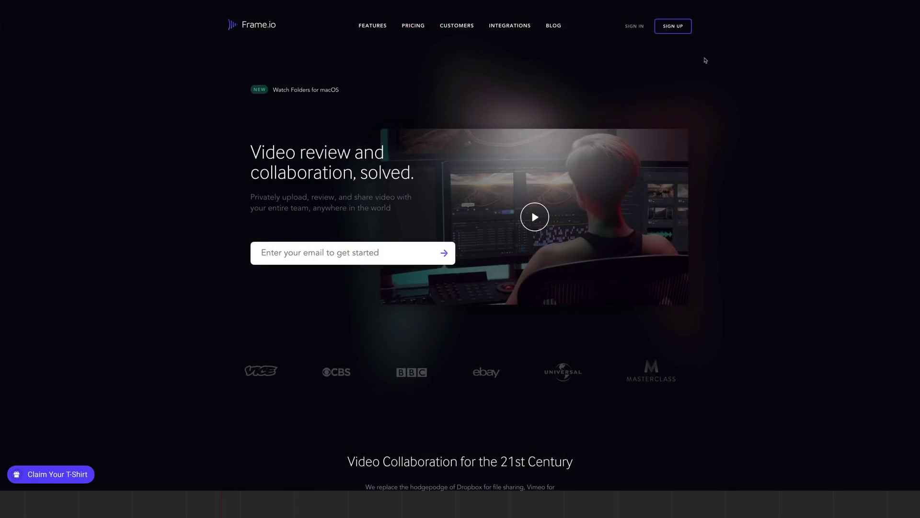
Step: Begin signing in from the Frame.io home page
left_click(632, 29)
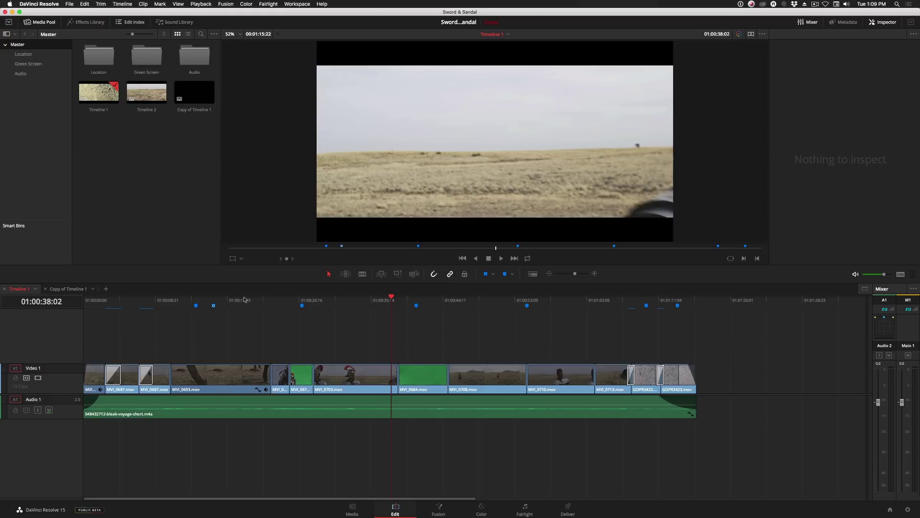
Step: Mark 01:00:21:14 on the MVI_0693 boots shot and show the viewer overlay modes
left_click(259, 303)
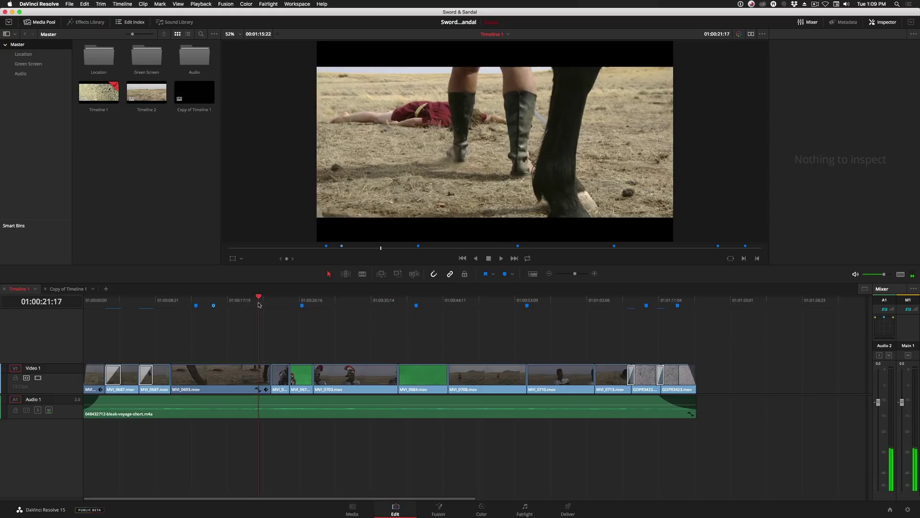
left_click(258, 306)
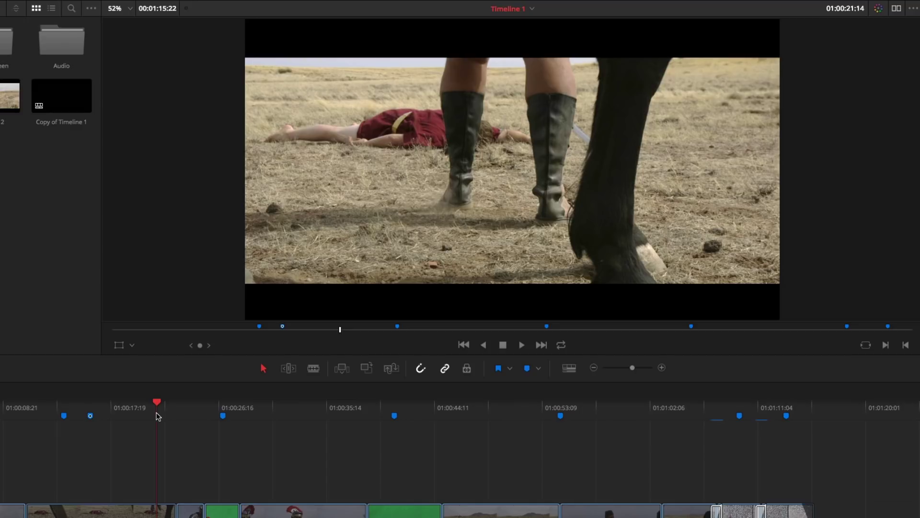
key("m")
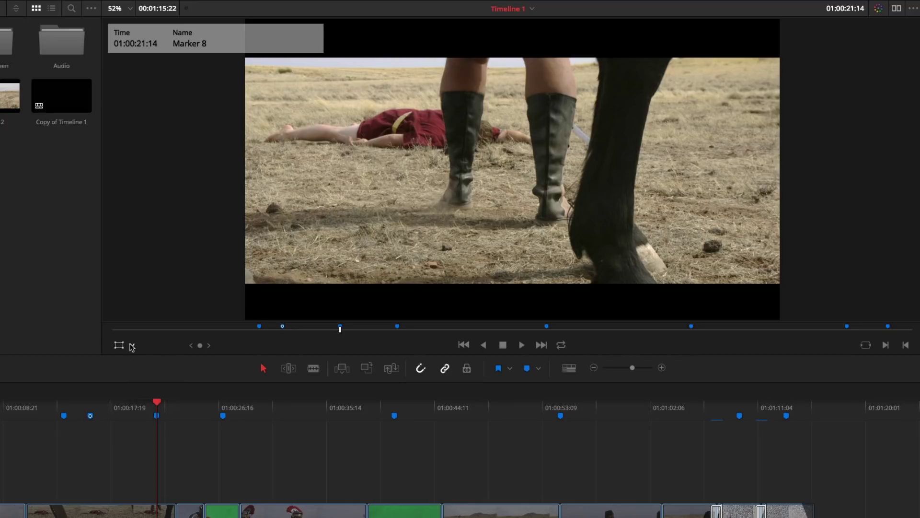
left_click(132, 345)
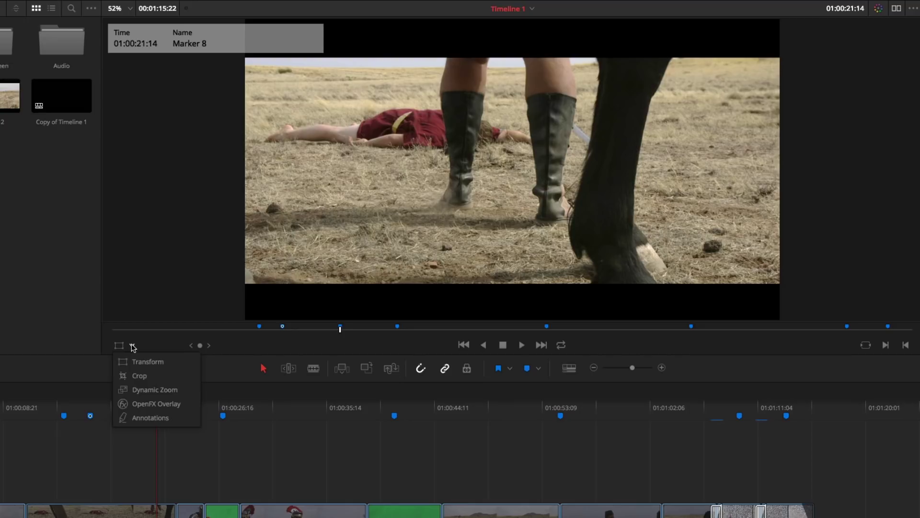
Step: Annotate the frame with a red loop around the right boot and an arrow at the left
left_click(151, 418)
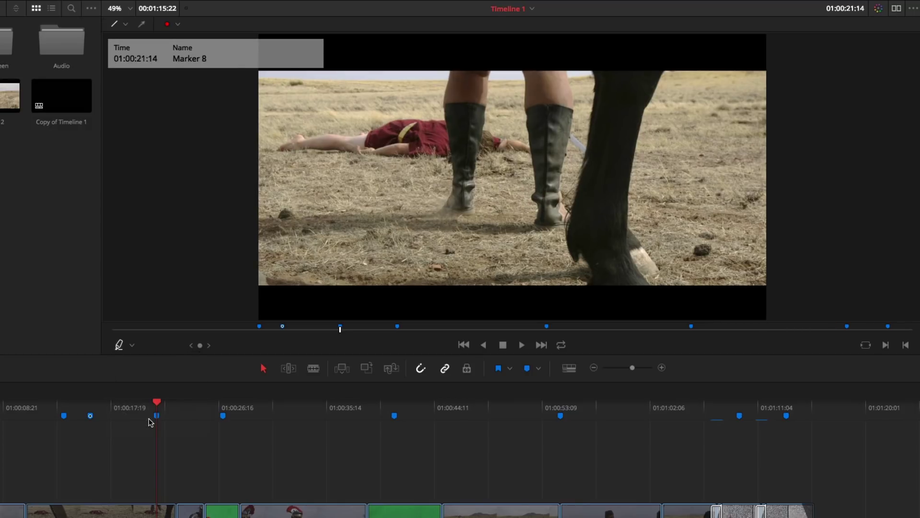
mouse_move(565, 120)
left_mouse_down()
mouse_move(549, 94)
mouse_move(537, 140)
mouse_move(542, 231)
mouse_move(565, 116)
left_mouse_up()
left_click(141, 24)
left_click_drag(388, 100, 458, 130)
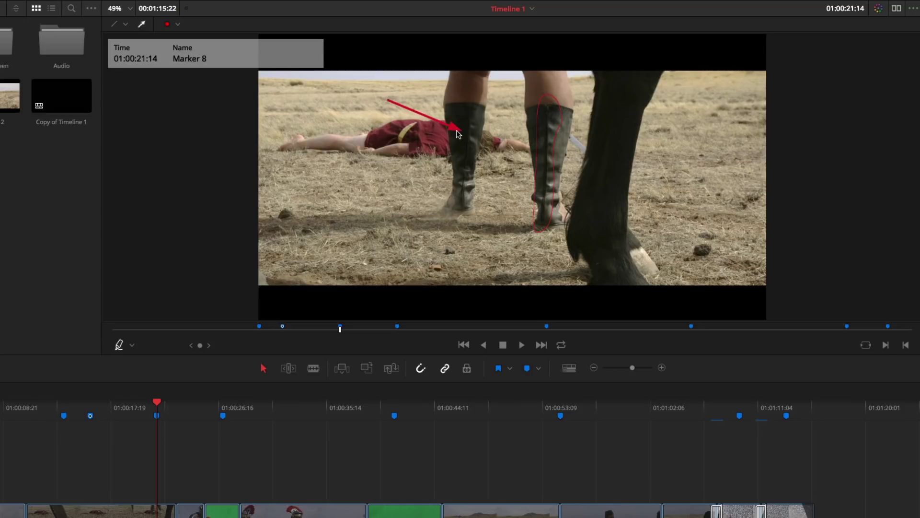
Step: Give Marker 8 the note 'Paint out the zippers'
key("m")
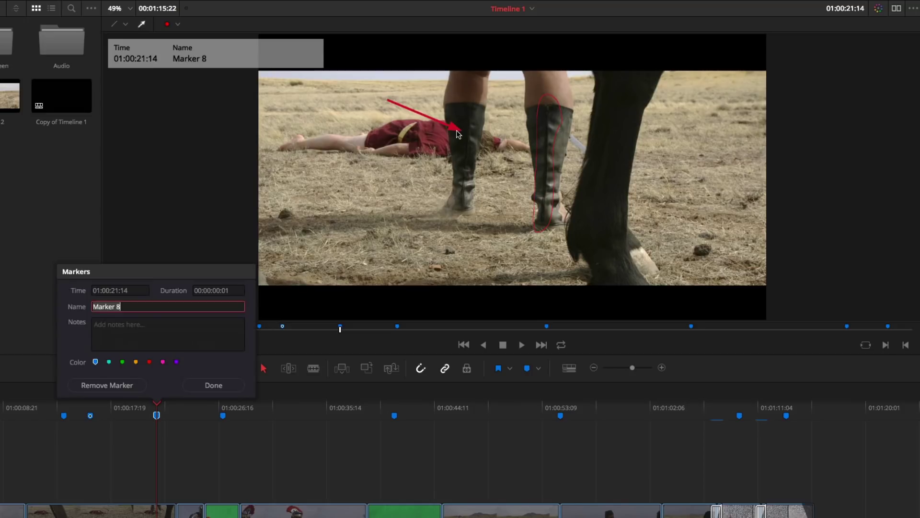
left_click(197, 323)
type("Paint out the ")
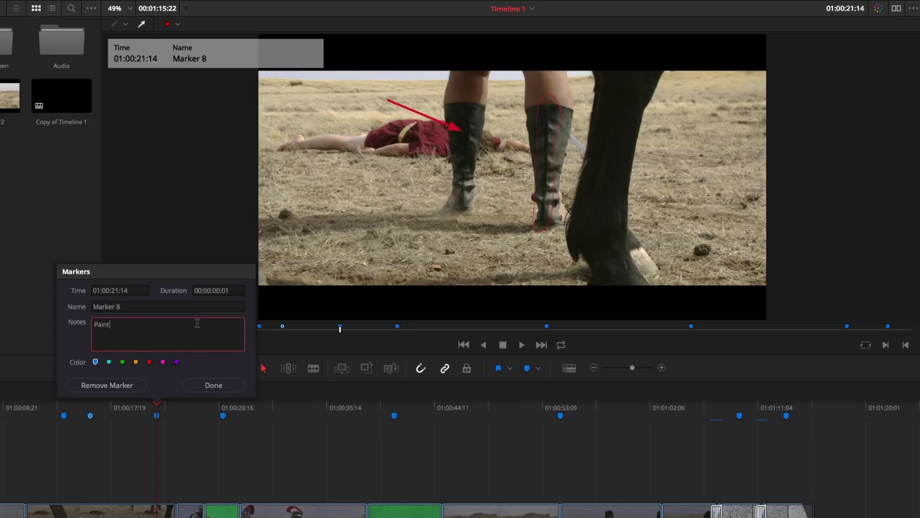
type("zippers")
left_click(208, 384)
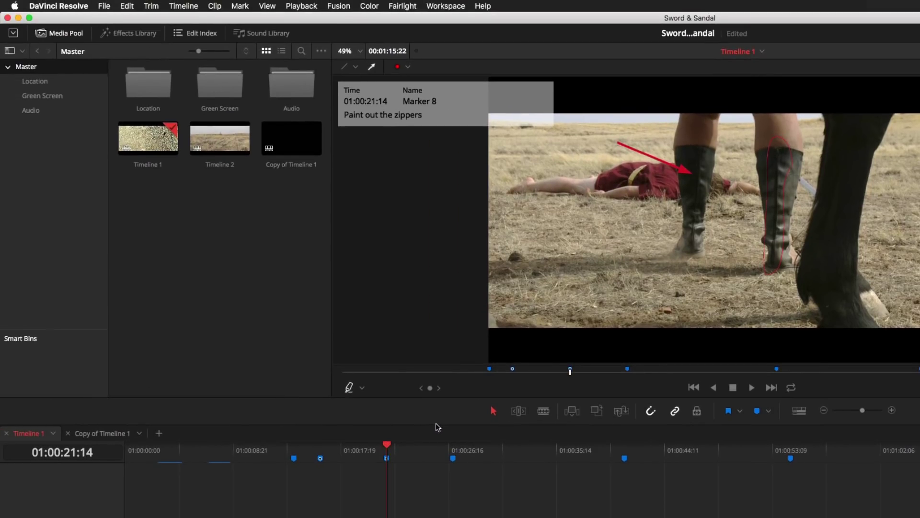
Step: Export the project to the Desktop as Sword & Sandal.drp
left_click(105, 6)
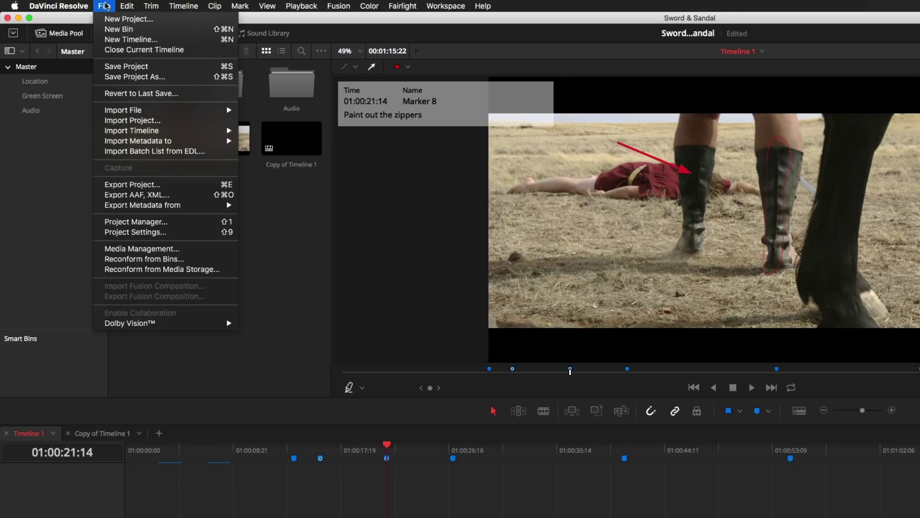
key("super+s")
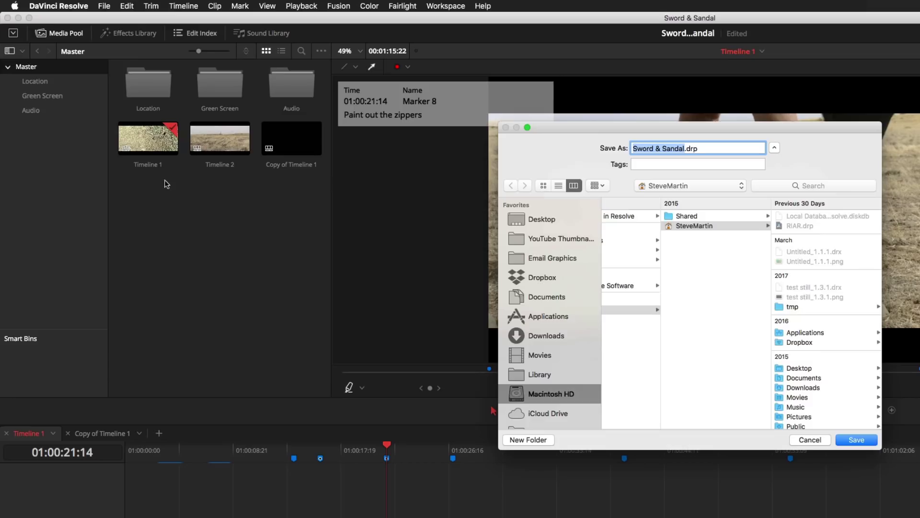
left_click(533, 221)
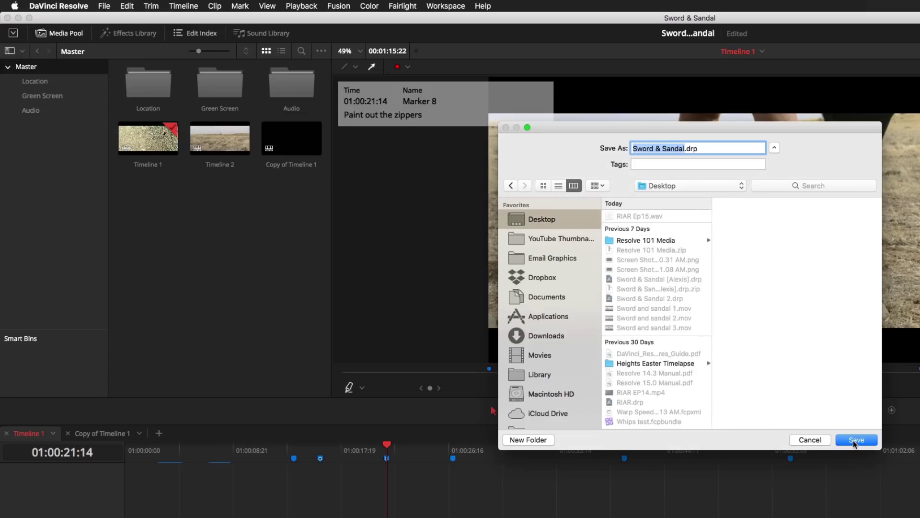
left_click(855, 439)
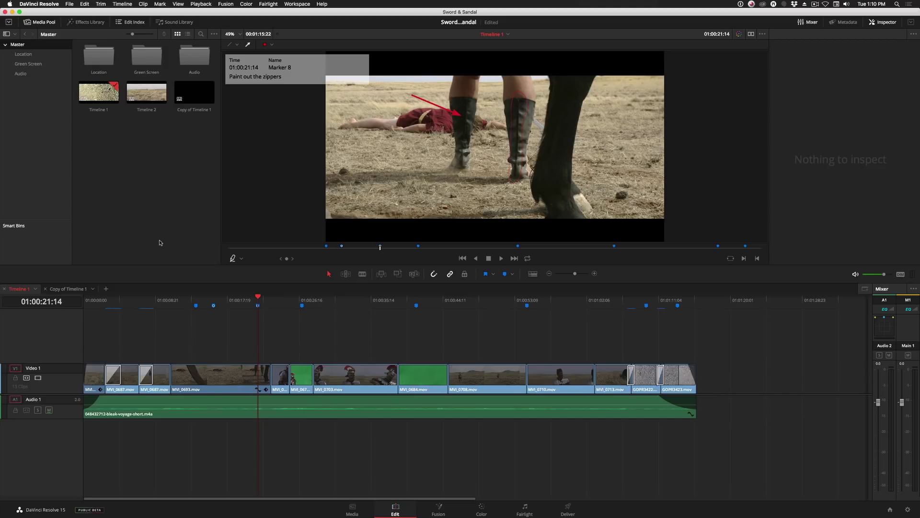
Step: Enable Dynamic Project Switching in the Project Manager
left_click(890, 509)
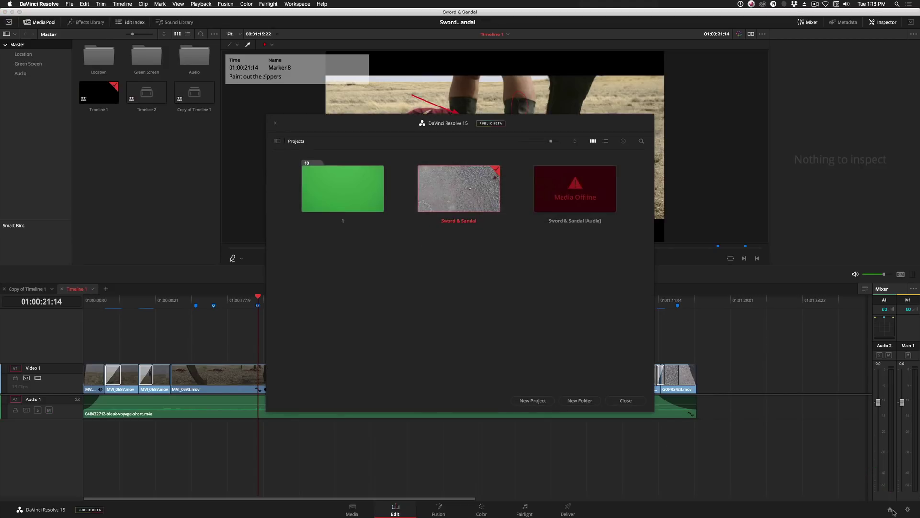
right_click(430, 278)
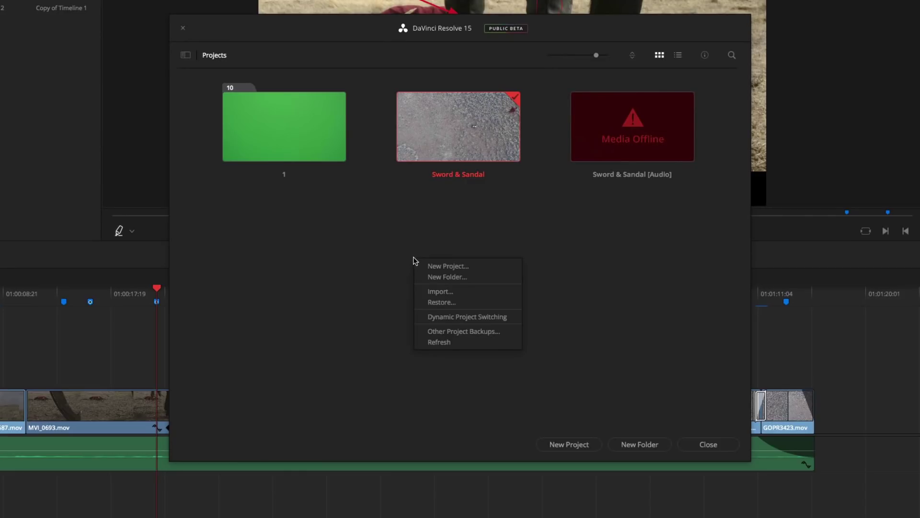
left_click(453, 318)
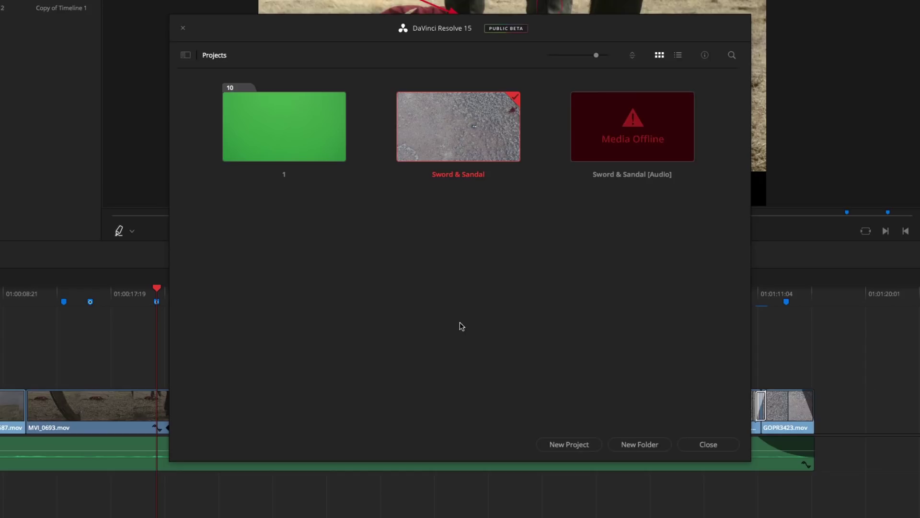
Step: Import Sword & Sandal [VFX].drp from the DRPs folder in Finder
key("super+Tab")
key("super+Tab")
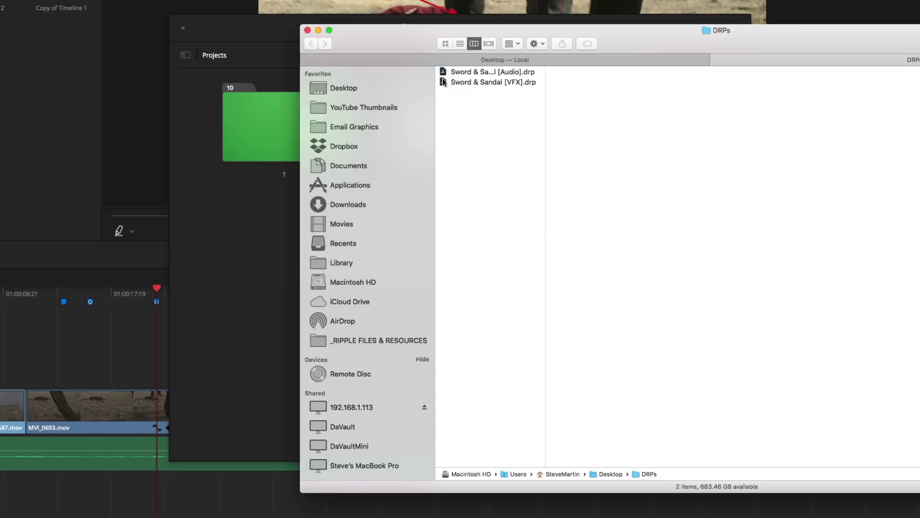
left_click(443, 81)
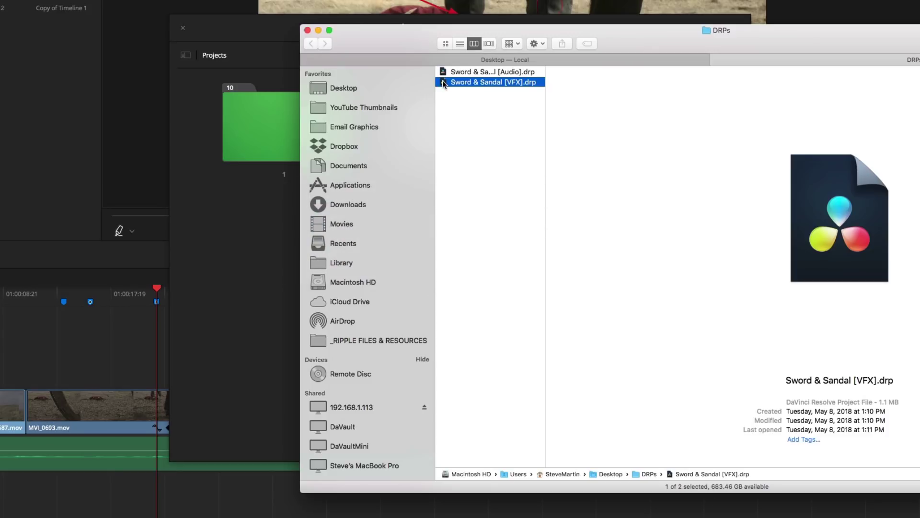
double_click(442, 82)
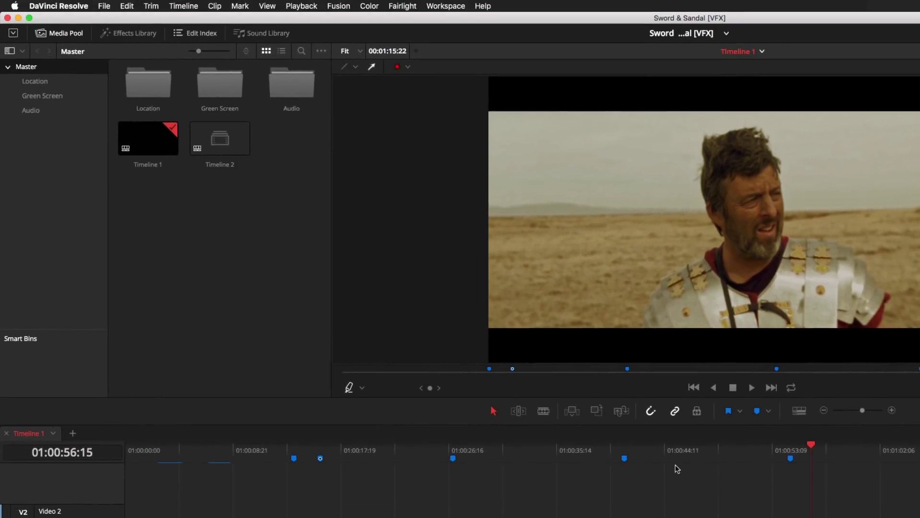
Step: Copy the VFX project's Timeline 1 and paste it into Sword & Sandal as Copy of Timeline 1
left_click(150, 145)
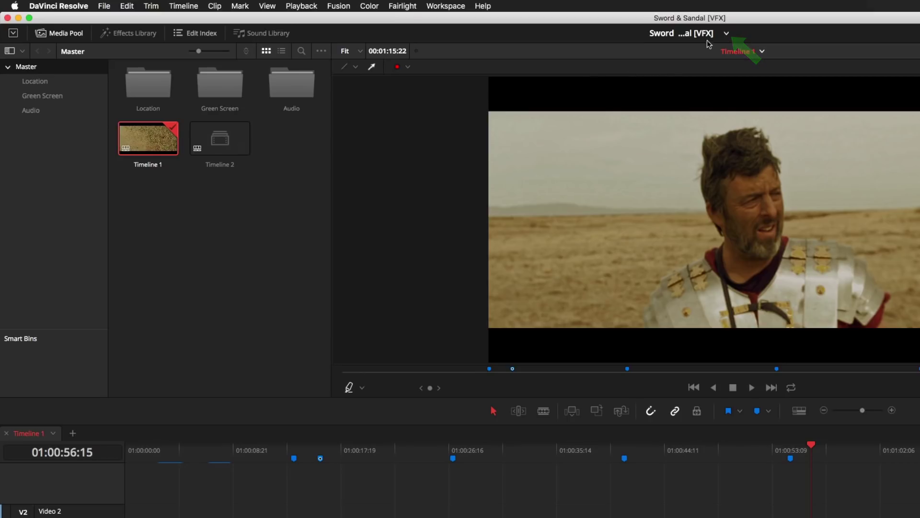
left_click(727, 34)
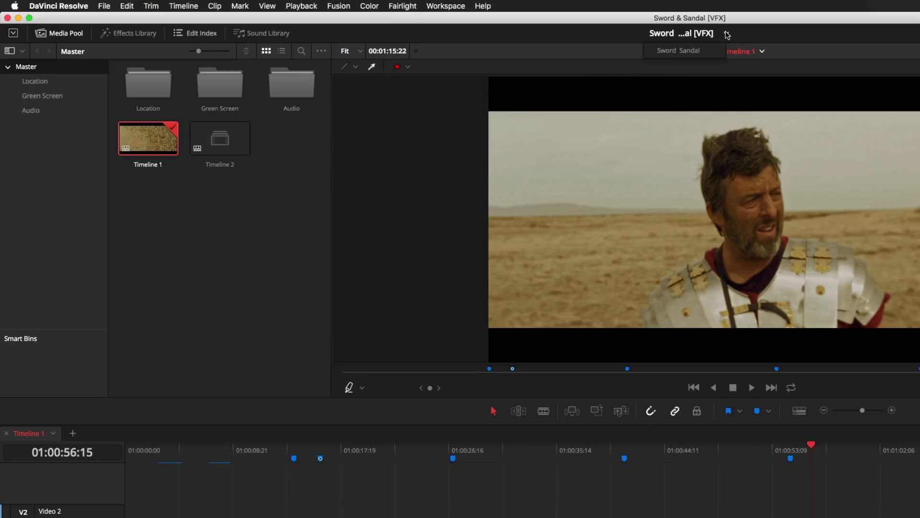
left_click(700, 54)
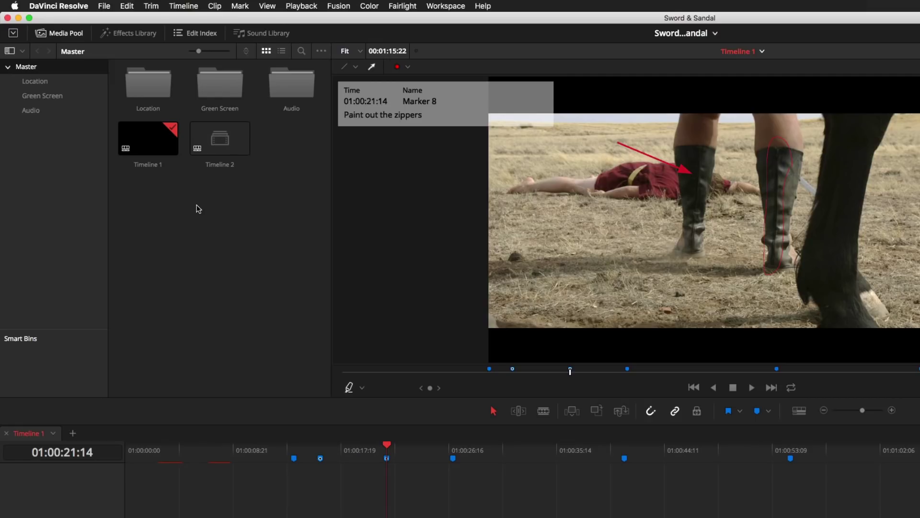
key("super+v")
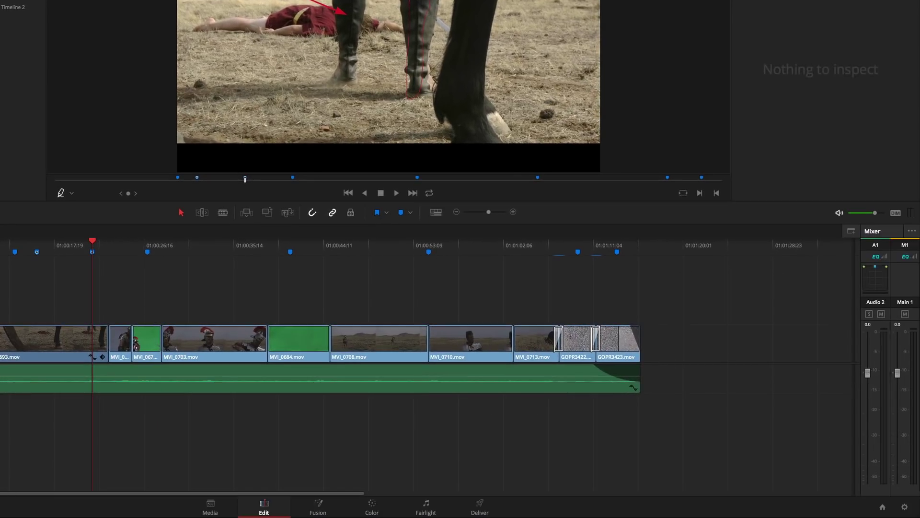
Step: Stack Copy of Timeline 1 beneath Timeline 1 and park the top playhead near 01:00:27
left_click(850, 232)
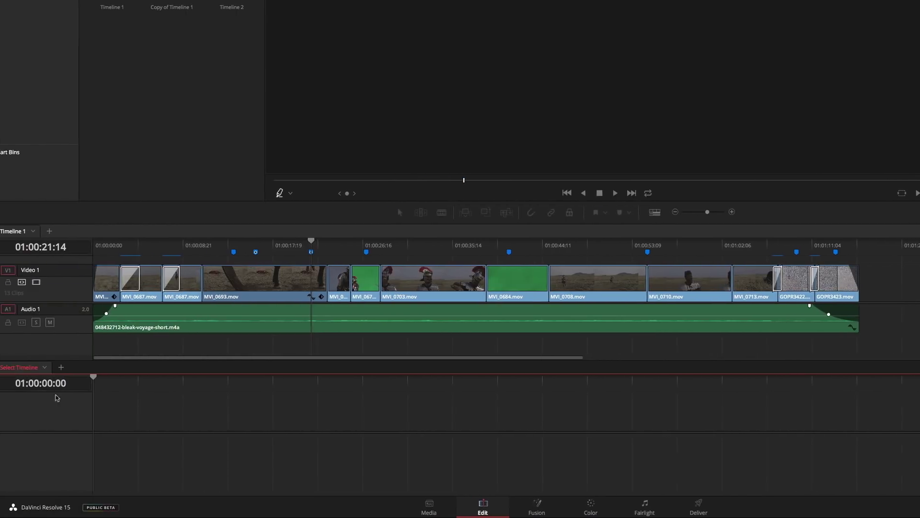
left_click(45, 367)
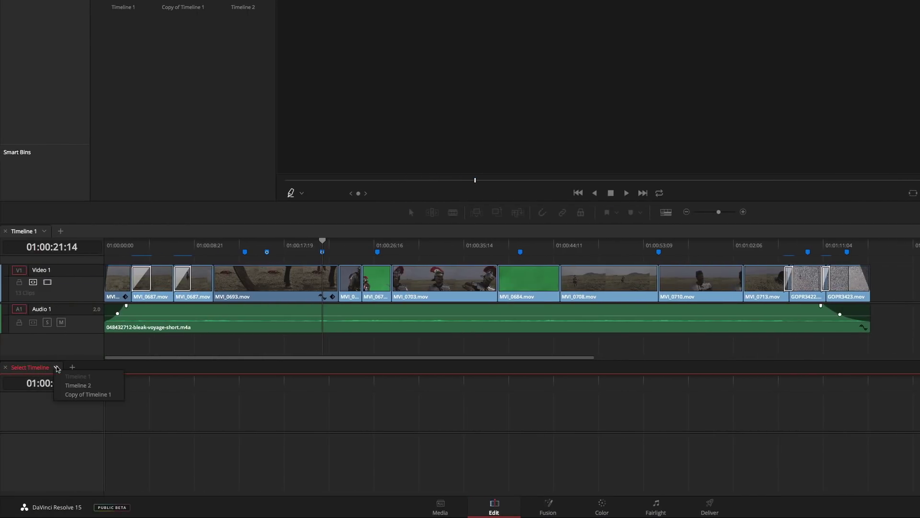
left_click(77, 394)
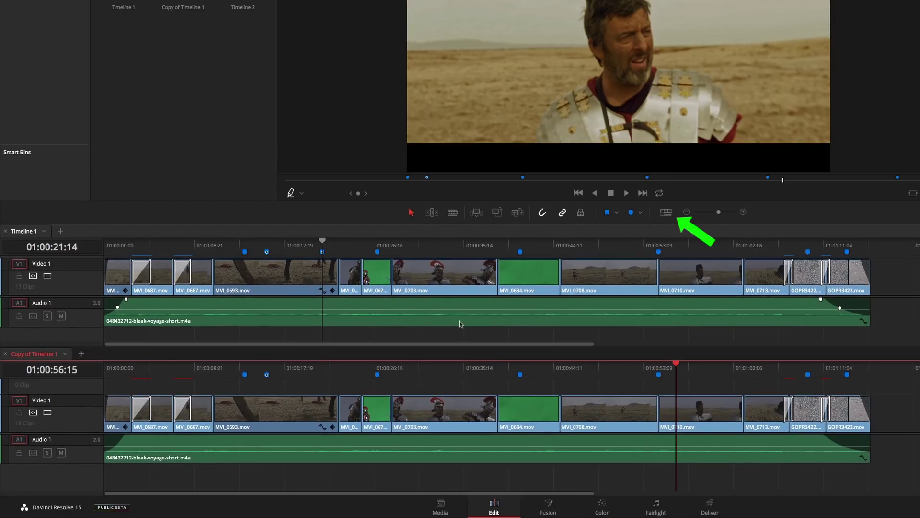
left_click(667, 213)
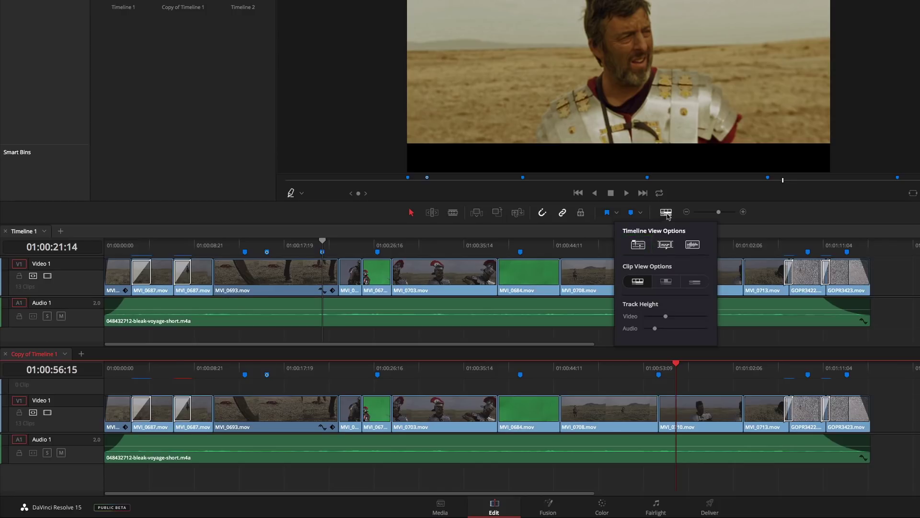
left_click(667, 213)
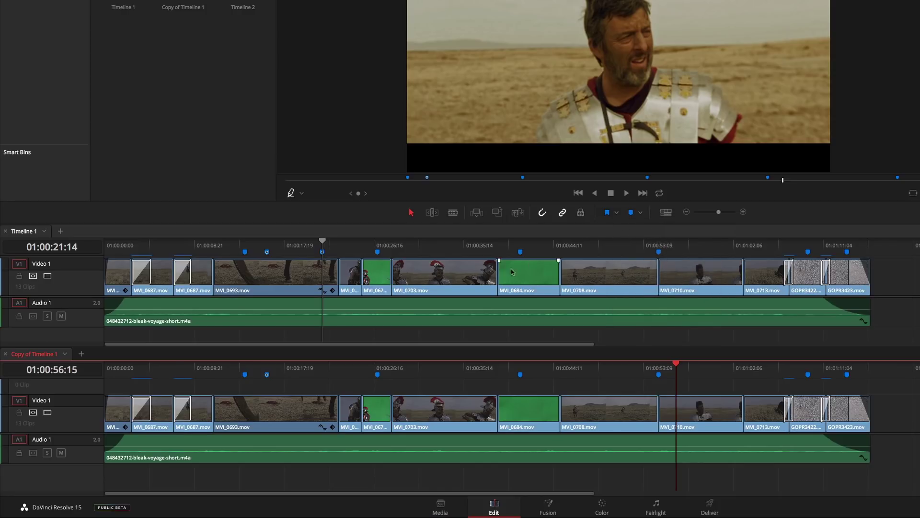
left_click(377, 247)
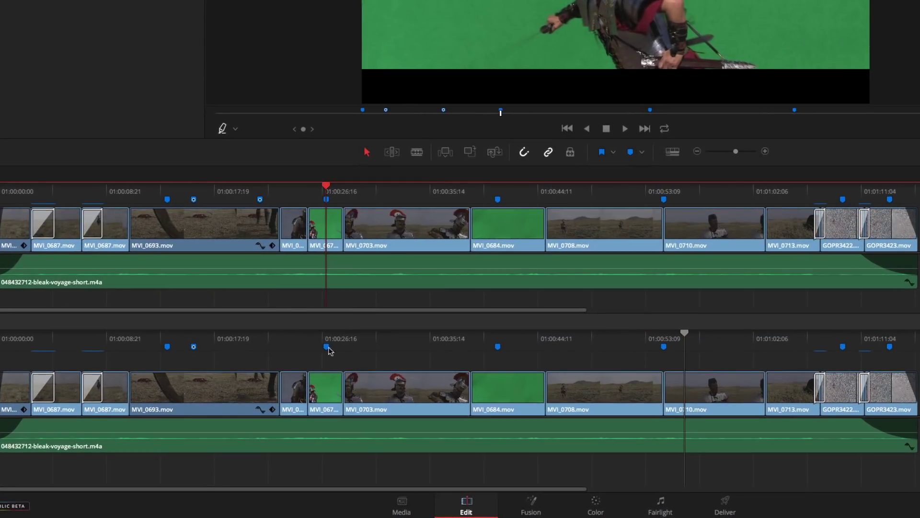
Step: Drag MVI_0679.mov from Copy of Timeline 1 up into Timeline 1 and scrub to check it
left_click(352, 401)
left_click_drag(325, 391, 311, 227)
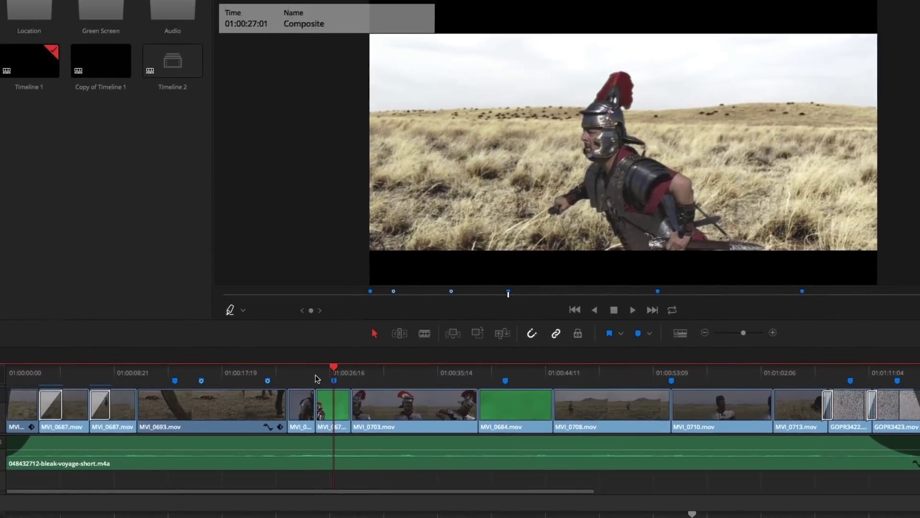
mouse_move(316, 378)
left_mouse_down()
mouse_move(303, 378)
mouse_move(334, 379)
left_mouse_up()
left_click_drag(345, 420, 375, 424)
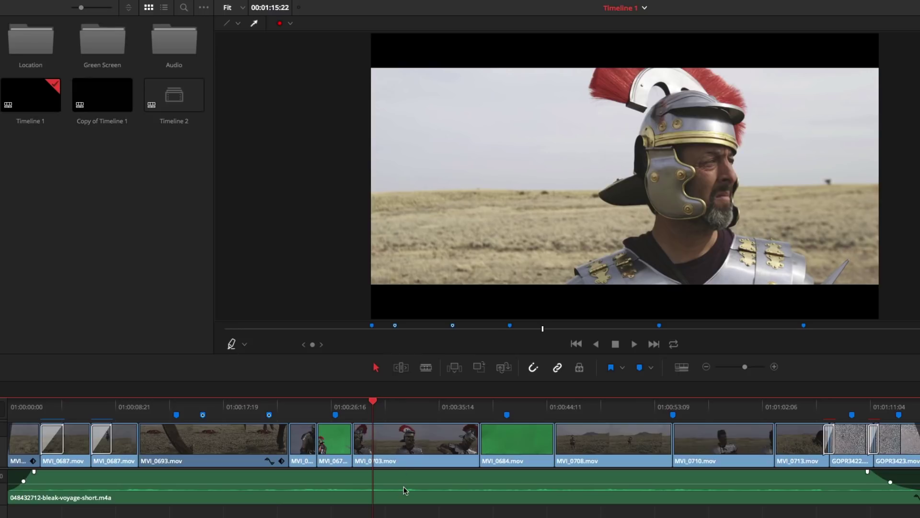